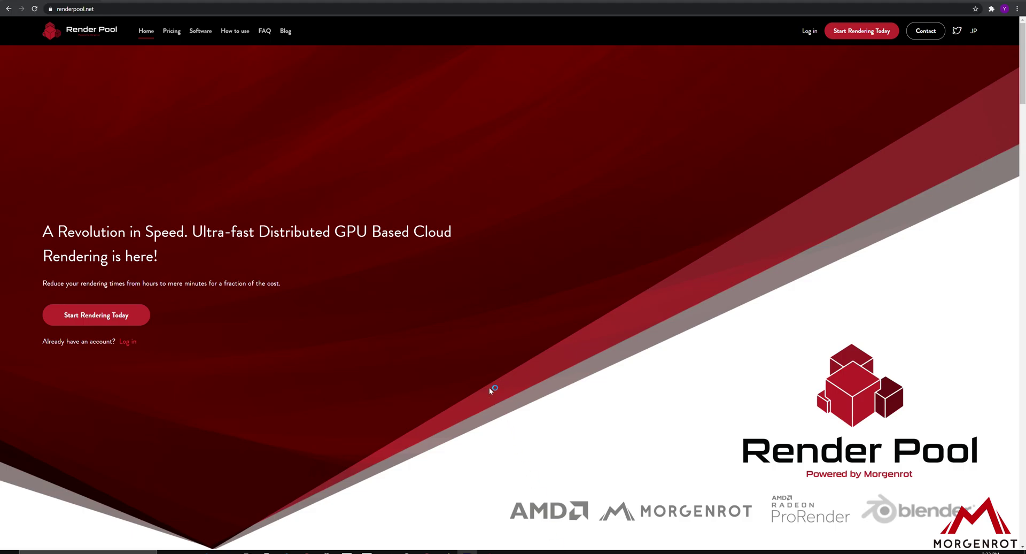
- Look over the renderpool.net home page, then go to its Software page
scroll(490, 388, down, 1)
scroll(490, 388, down, 6)
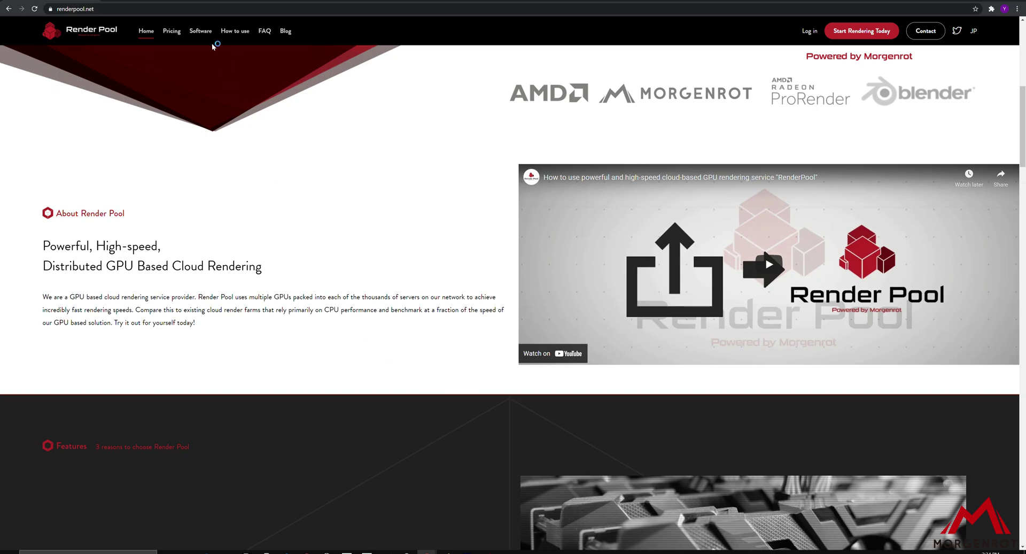
click(200, 32)
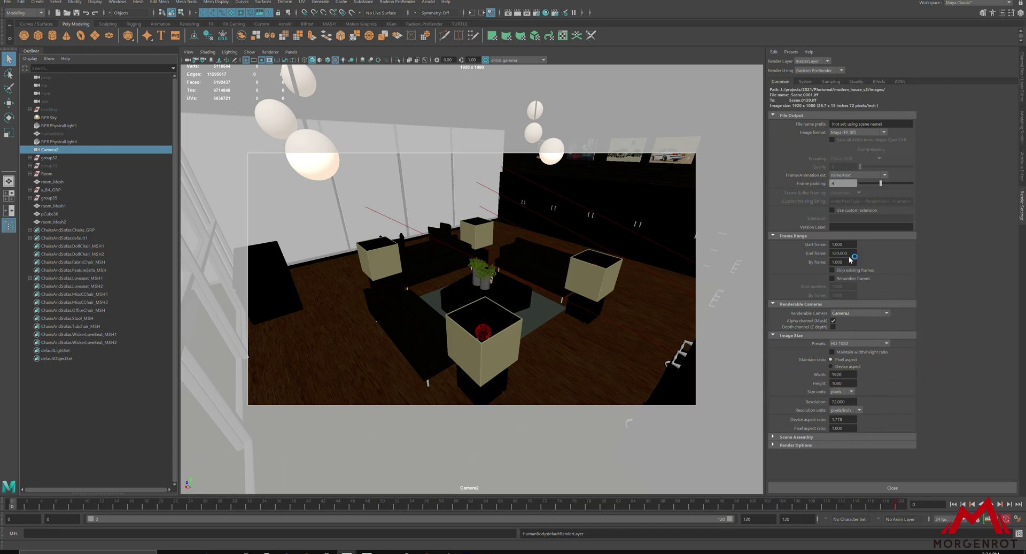
- Keep Camera2 as the renderable camera and start Radeon ProRender's Export Scene
click(846, 315)
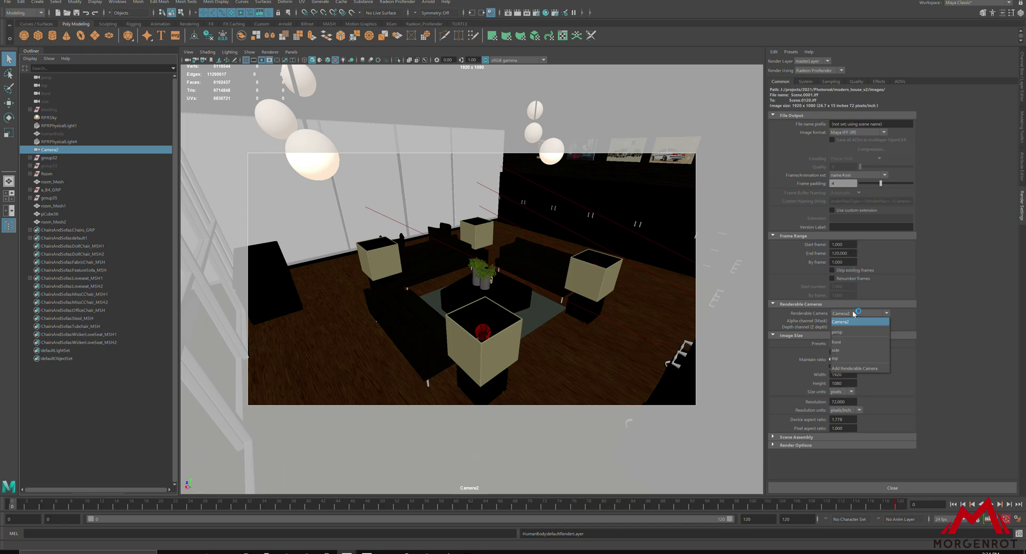
click(846, 316)
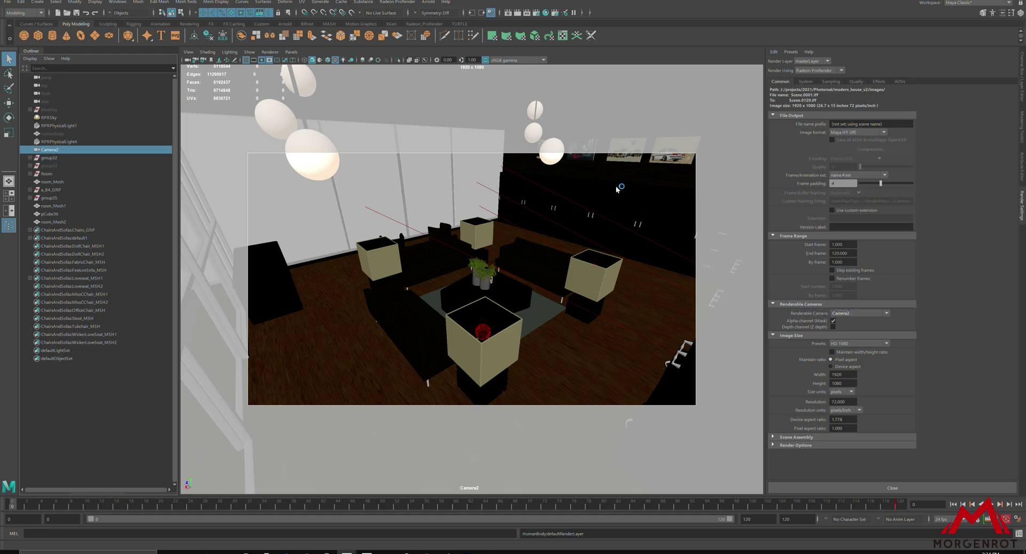
click(397, 2)
mouse_move(404, 26)
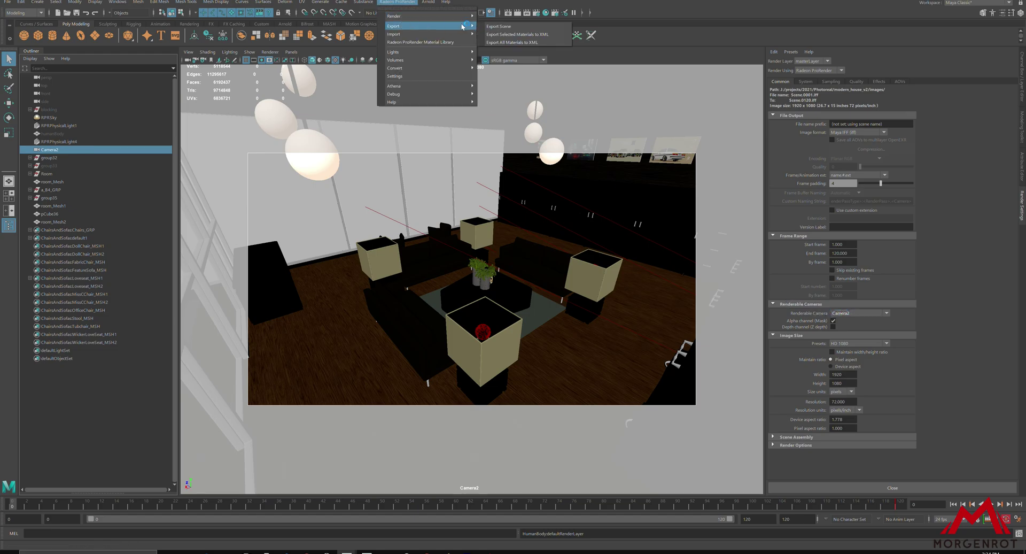
click(534, 27)
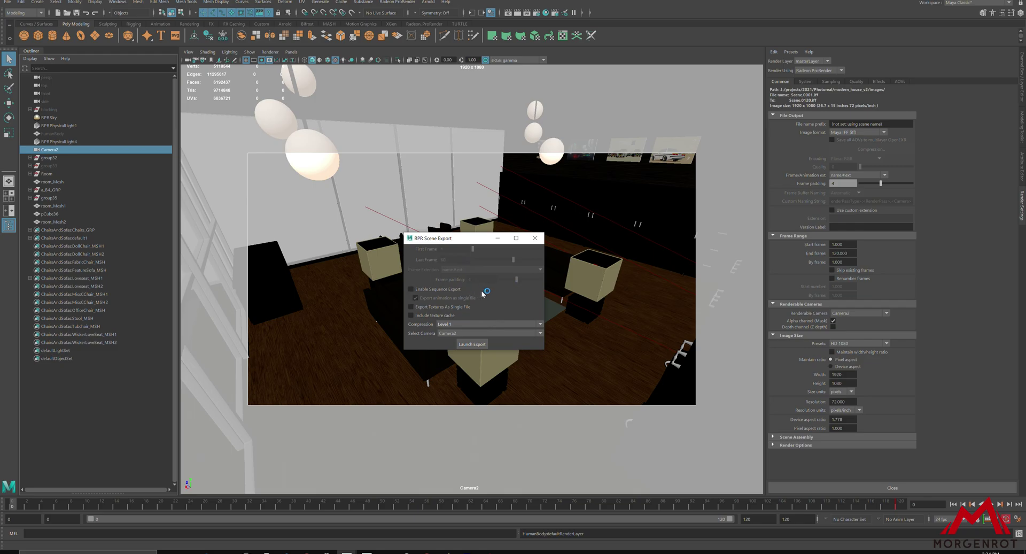
- Enable sequence export, turn off single-file animation export, and select the Last Frame value
click(437, 289)
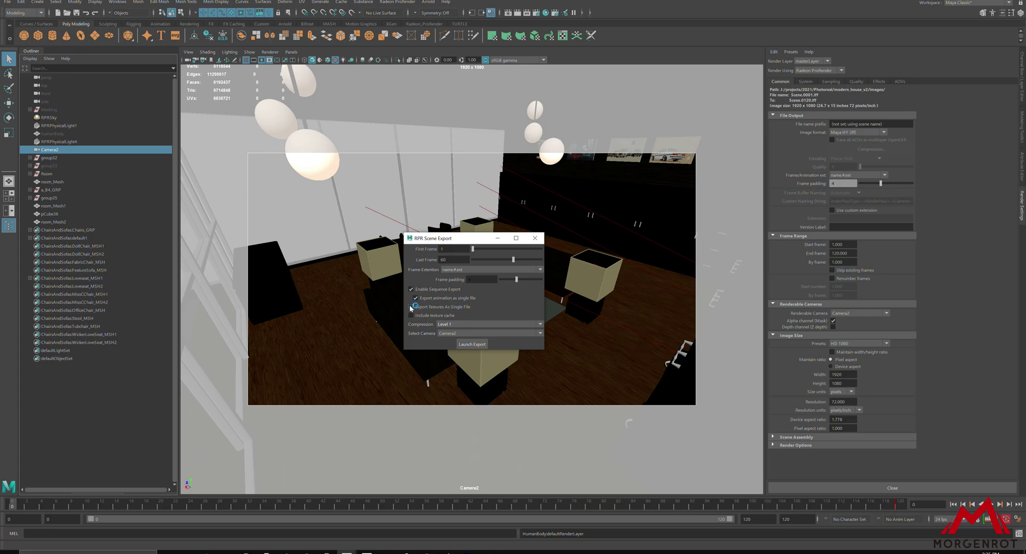
click(461, 299)
double_click(461, 261)
- Commit Last Frame 120, leave the texture cache excluded, and keep Level 1 compression
key(Return)
click(447, 315)
click(411, 315)
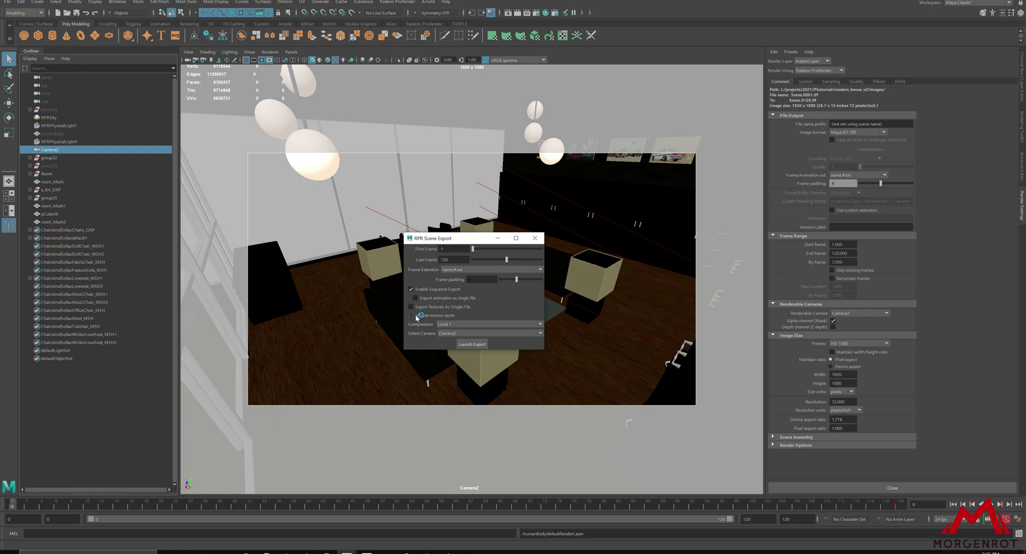
click(511, 324)
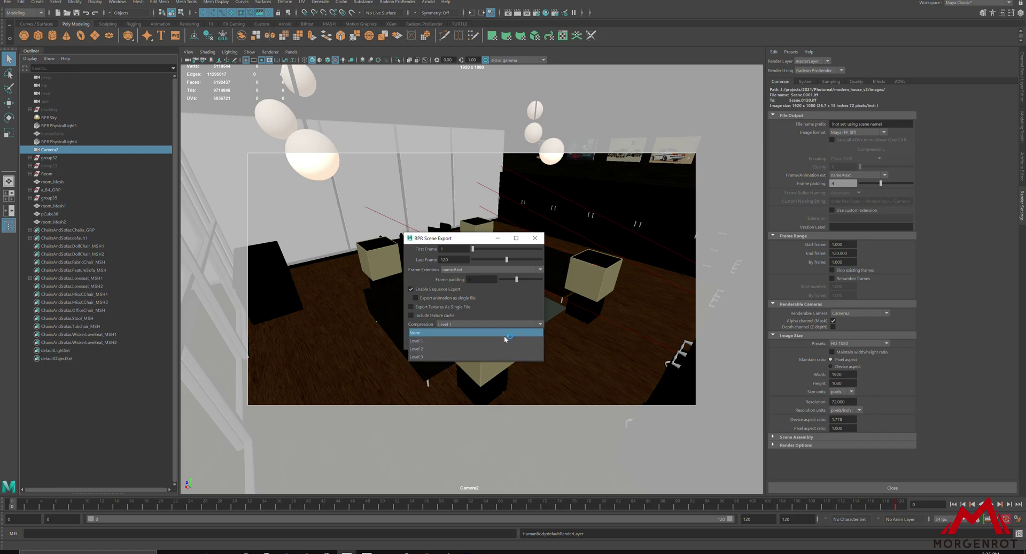
click(504, 340)
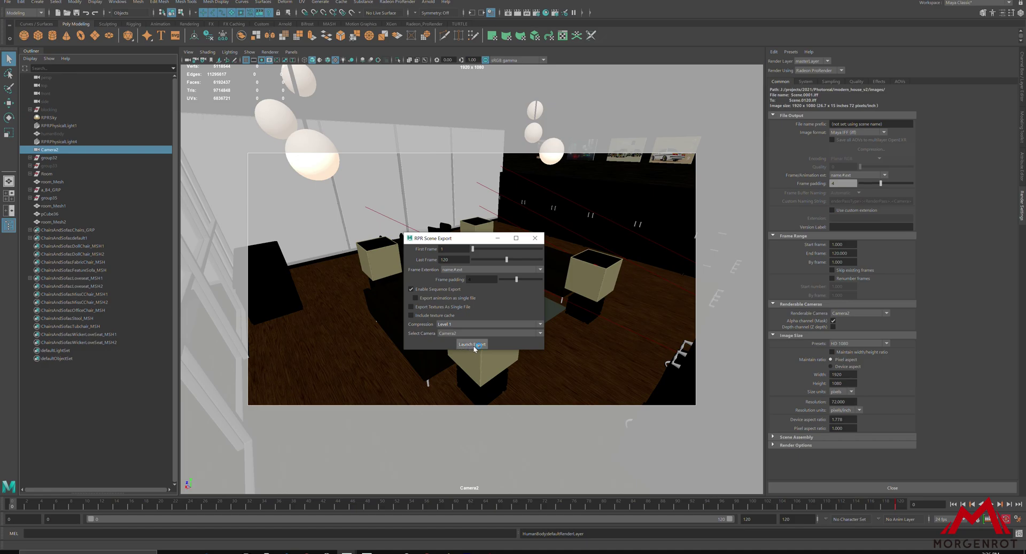
- Launch the export and save the per-frame files as MH_animation
click(473, 345)
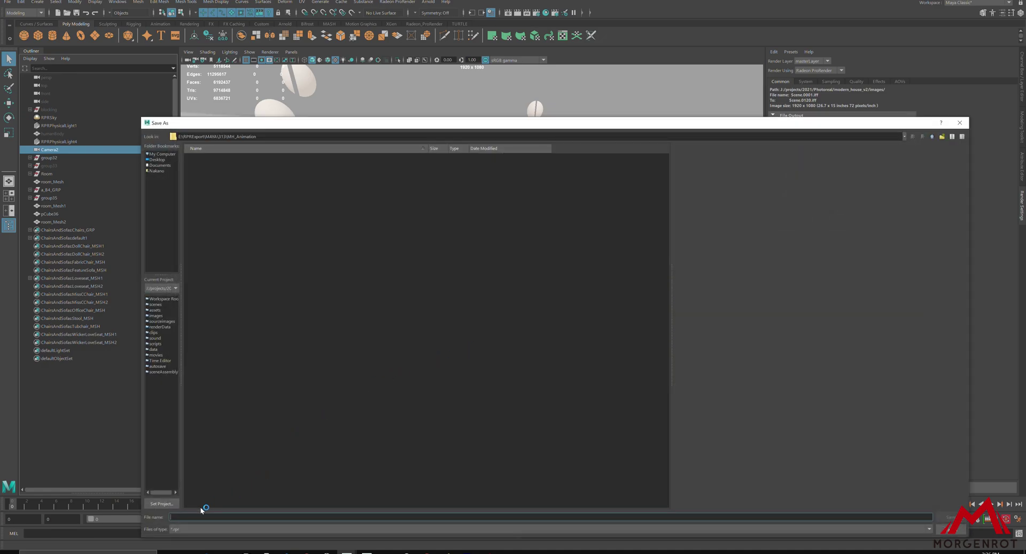
text(MH_animation)
key(Return)
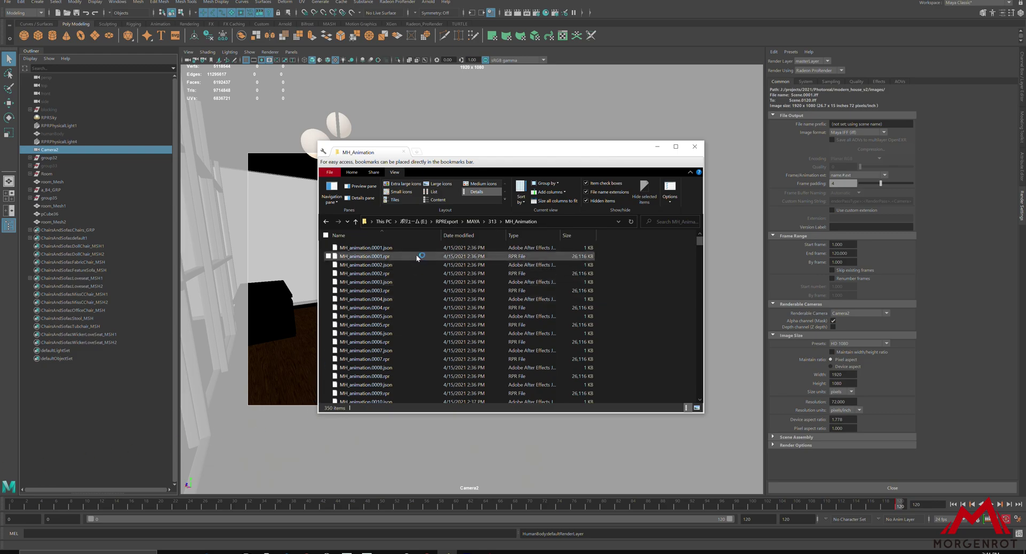
- Select all 350 exported files in the MH_Animation folder and bring up their context menu
click(424, 265)
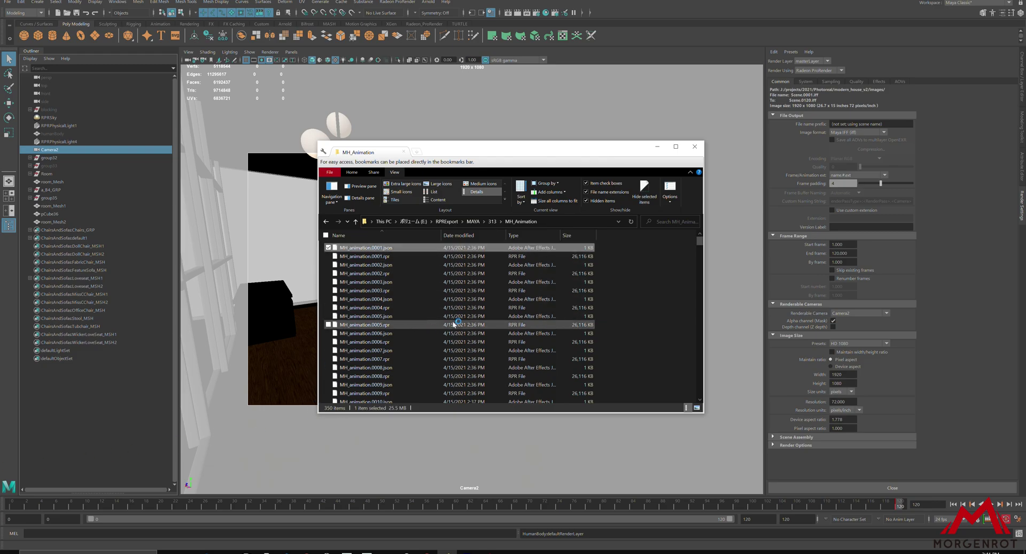
scroll(423, 321, down, 20)
scroll(422, 351, down, 5)
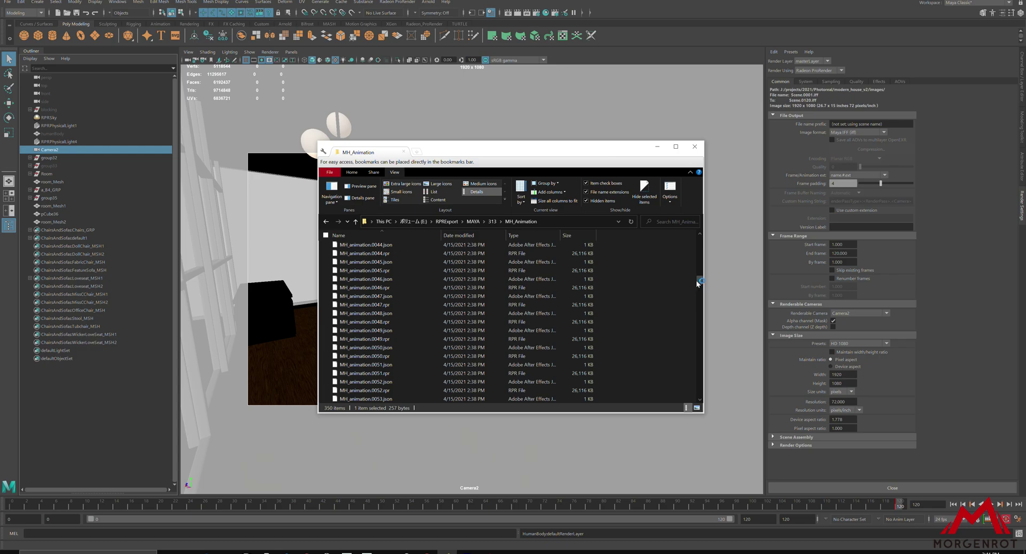
drag(696, 280, 685, 351)
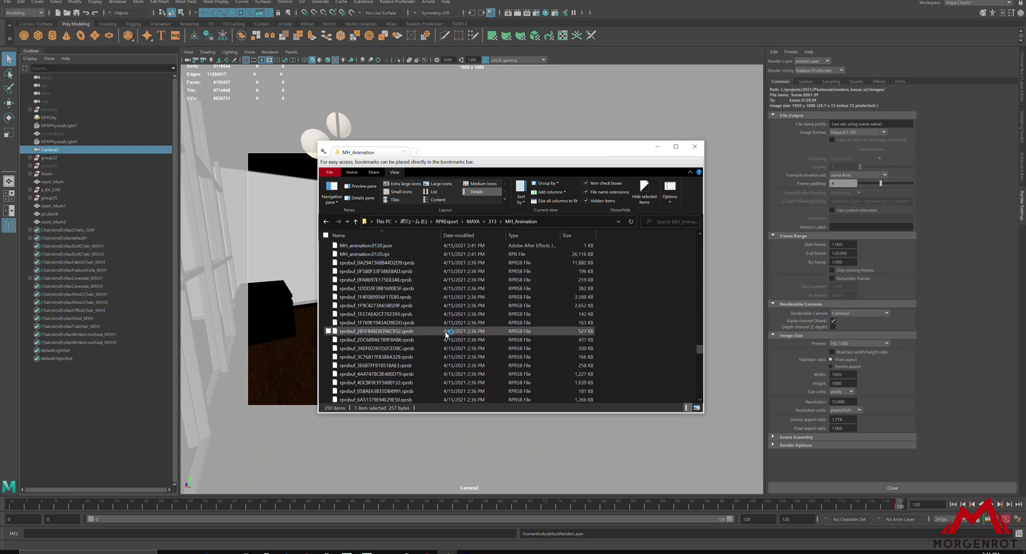
key(ctrl+a)
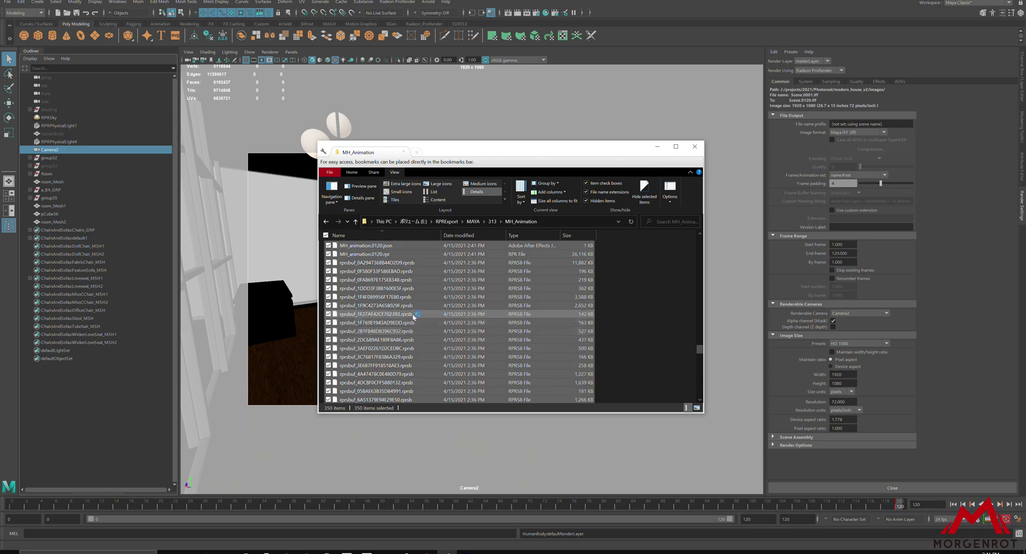
right_click(388, 310)
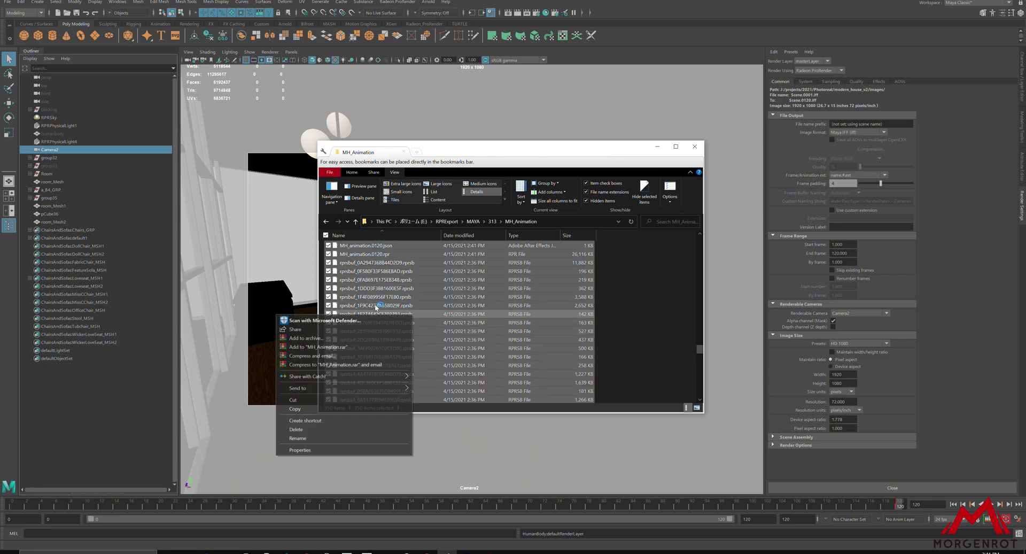
- Add the selected files to a ZIP archive named MH_Animation.zip
click(359, 339)
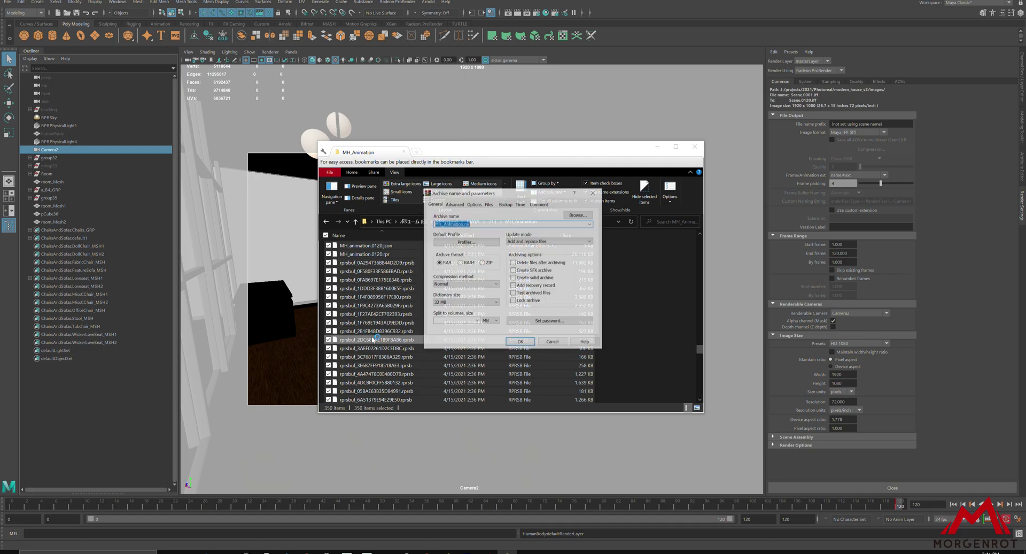
click(482, 263)
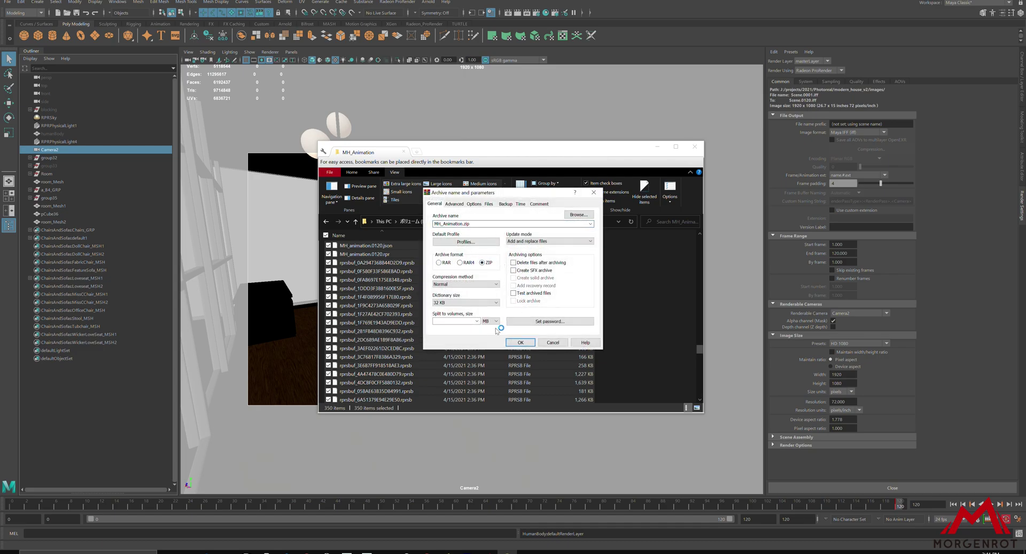
click(511, 341)
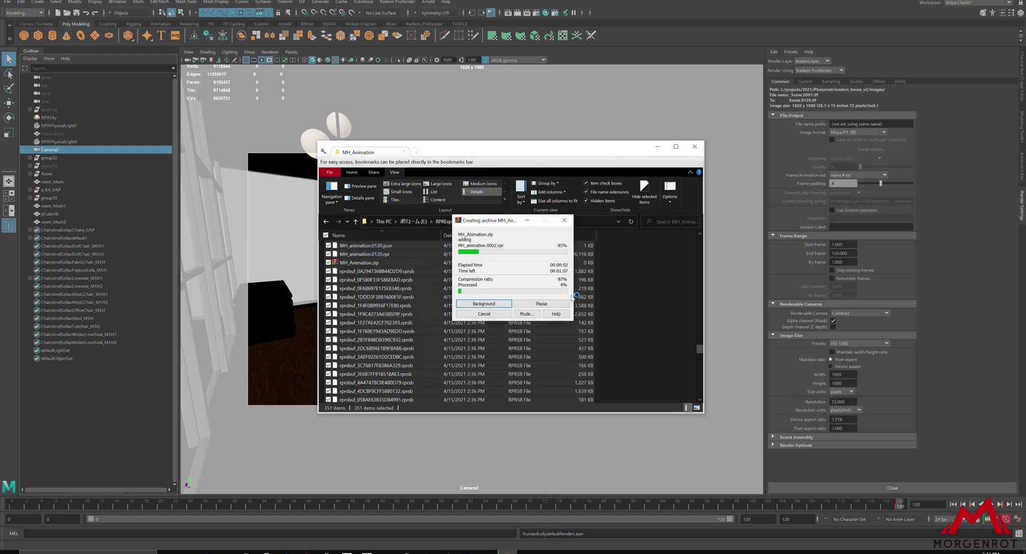
- Select the new MH_Animation.zip and move the progress window off the file list
click(368, 262)
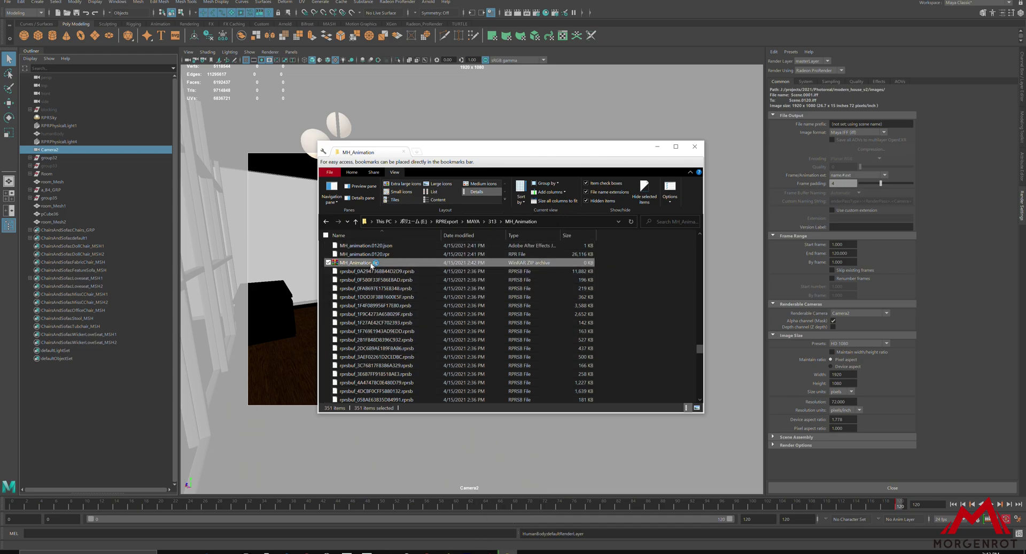
mouse_move(508, 550)
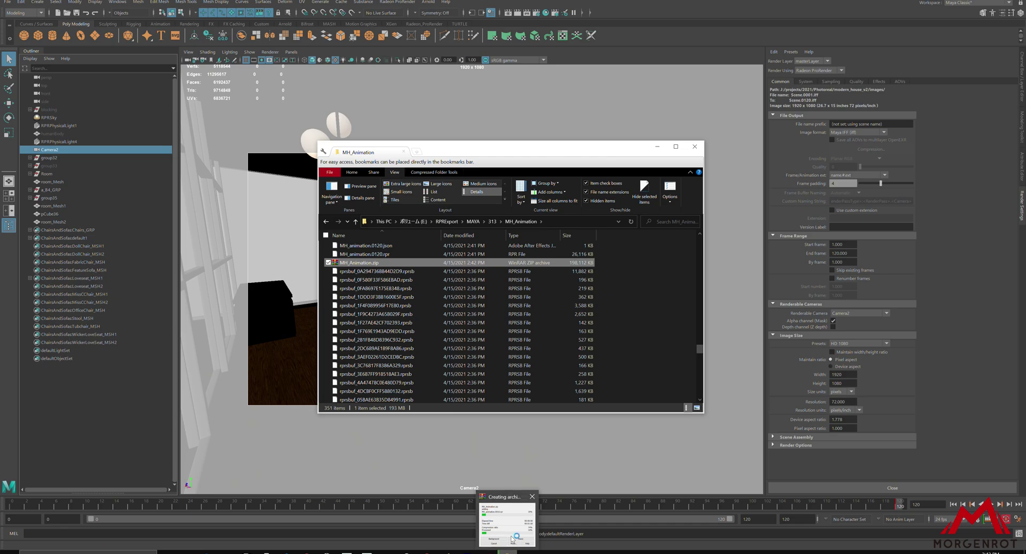
click(509, 529)
drag(487, 226, 652, 229)
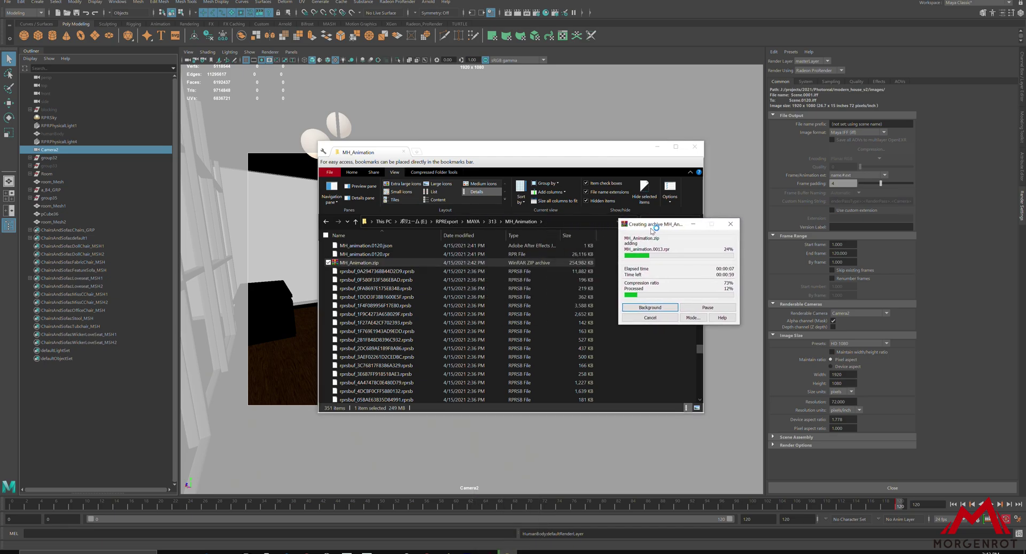